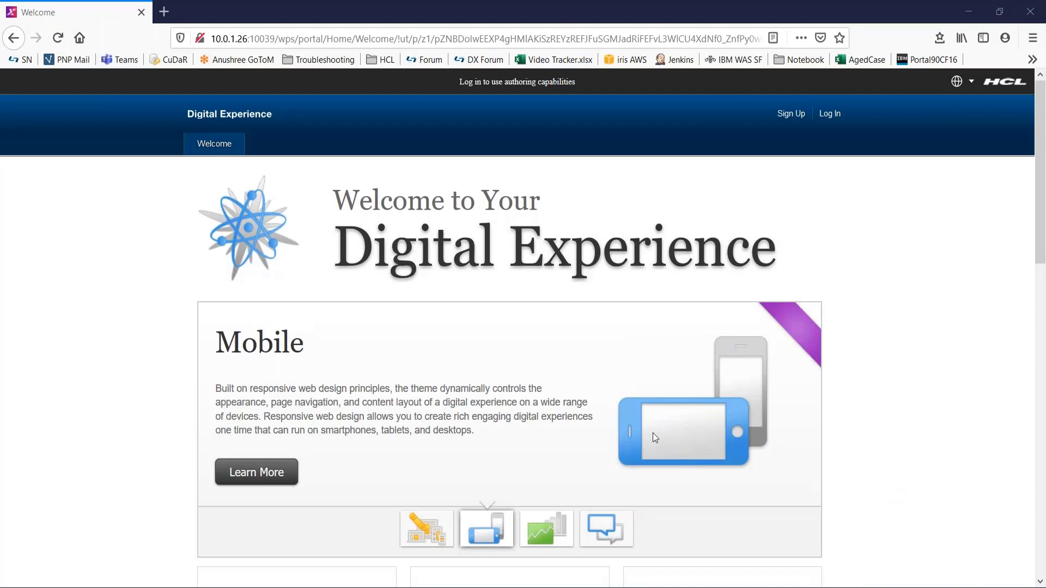
- Sign in as administrator and open Portal Content > Web Content Libraries in portal administration
{"action": "left_click", "coordinate": [829, 113]}
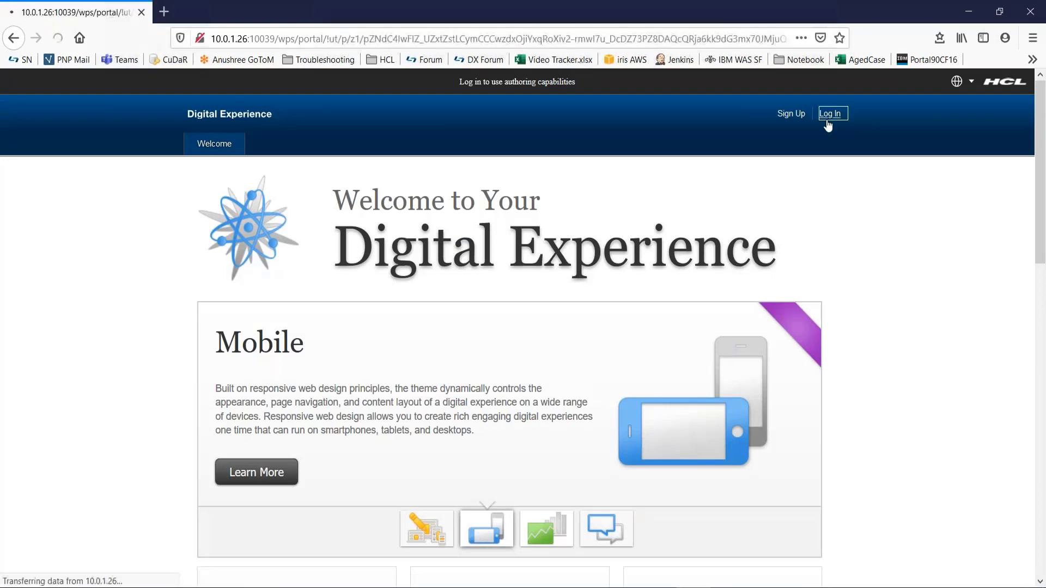
{"action": "left_click", "coordinate": [503, 501]}
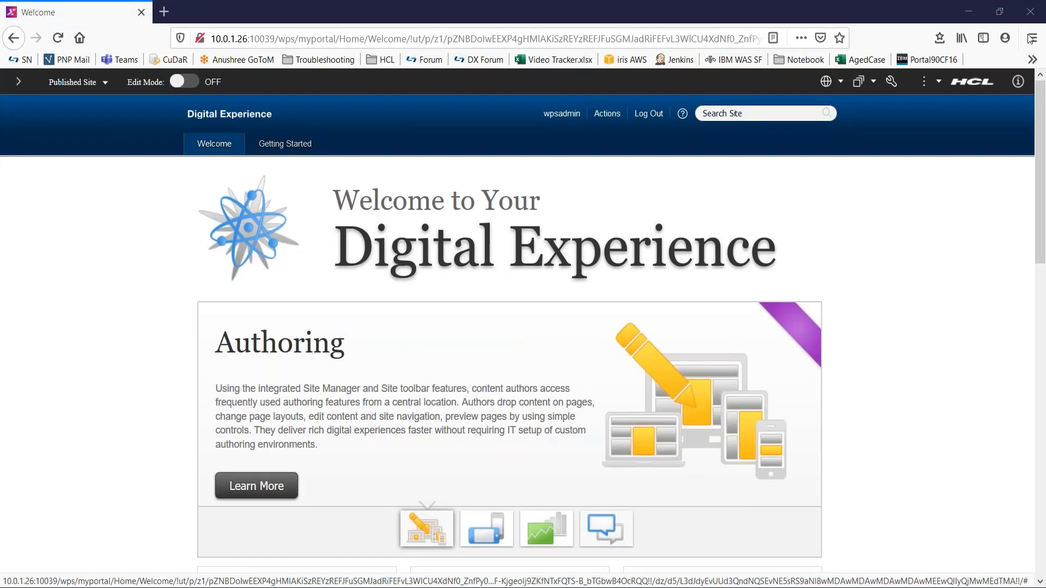
{"action": "left_click", "coordinate": [891, 82]}
{"action": "scroll", "coordinate": [249, 370], "scroll_direction": "down", "scroll_amount": 1}
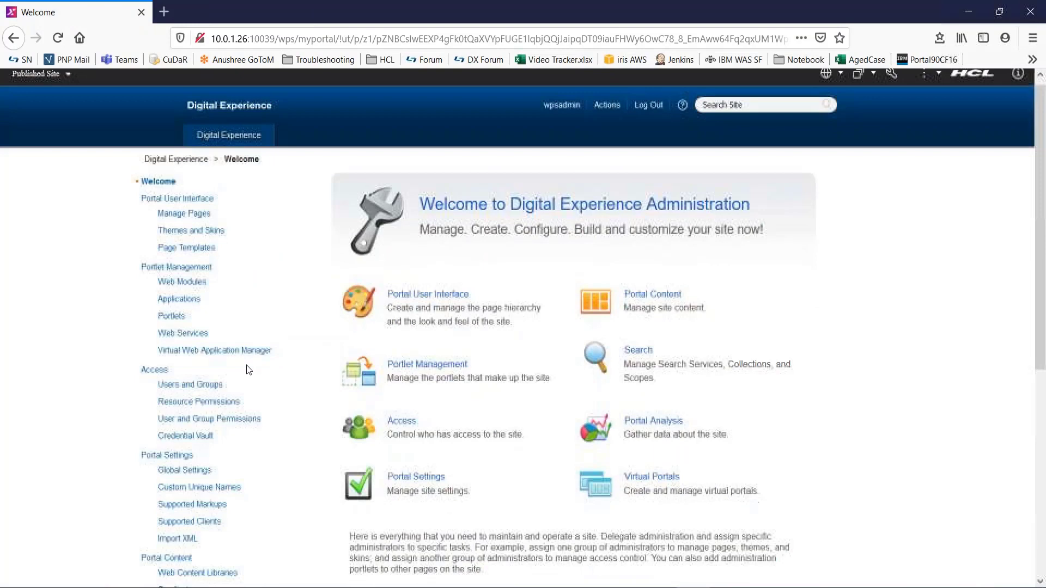
{"action": "scroll", "coordinate": [249, 370], "scroll_direction": "down", "scroll_amount": 3}
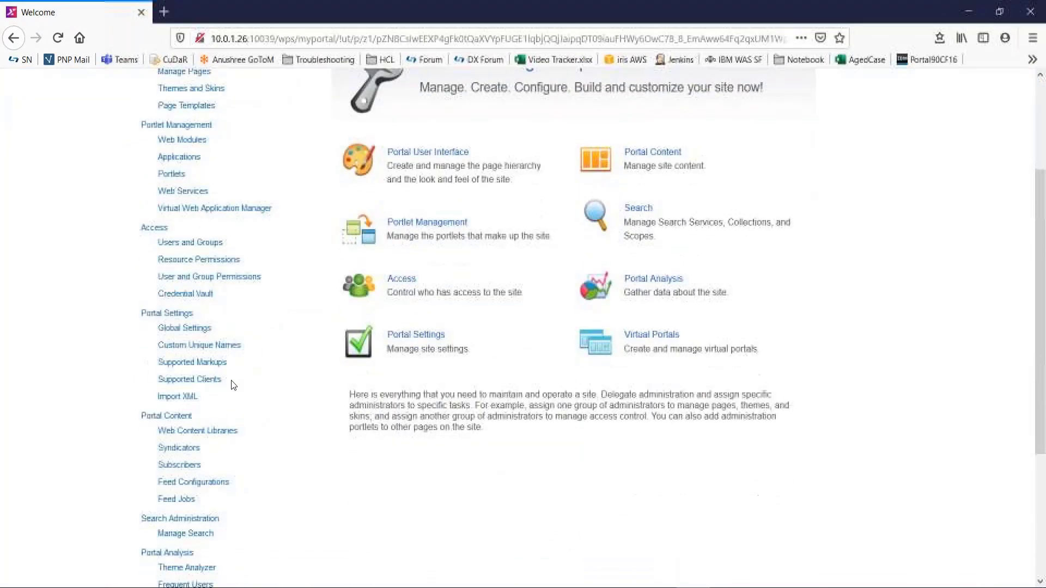
{"action": "left_click", "coordinate": [211, 433]}
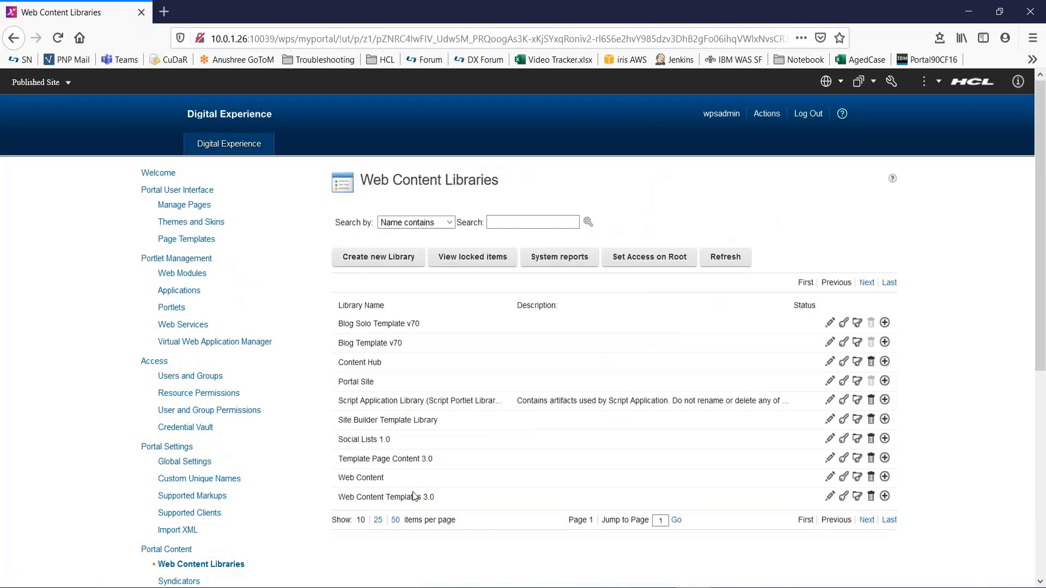
- Start a new library named DXLib with the description 'A test WCM Library'
{"action": "left_click", "coordinate": [390, 268]}
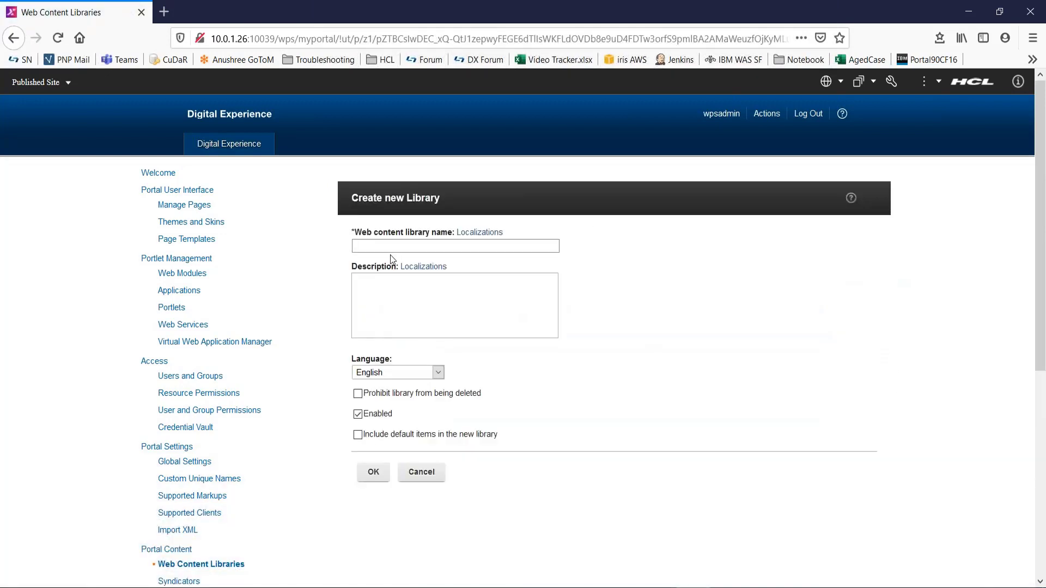
{"action": "left_click", "coordinate": [392, 249]}
{"action": "type", "text": "DXLib"}
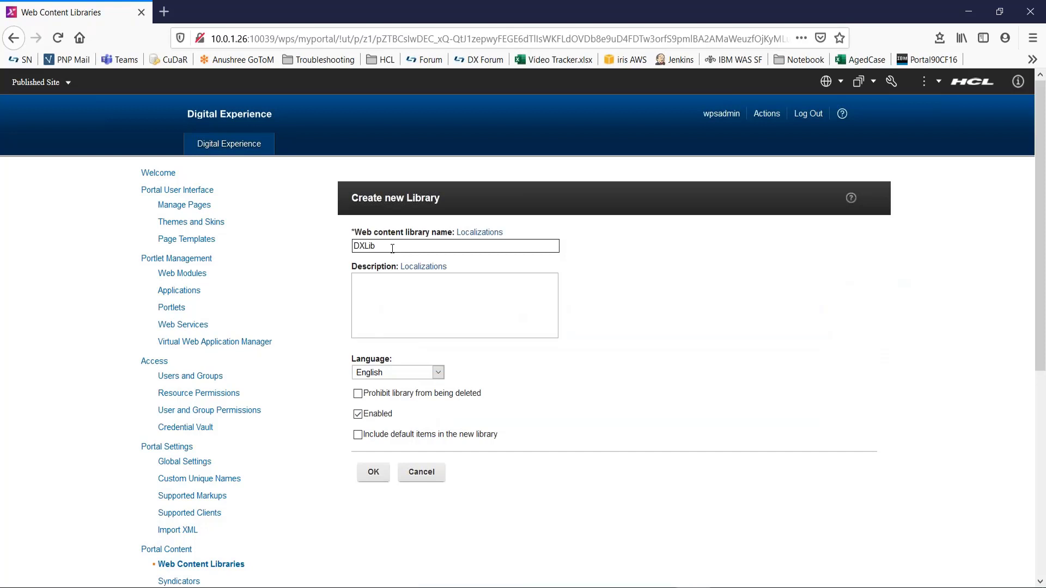
{"action": "key", "text": "Tab"}
{"action": "key", "text": "Tab"}
{"action": "type", "text": "A test WCM Library"}
- Review the description's localization options and the language list, keeping English
{"action": "left_click", "coordinate": [431, 267]}
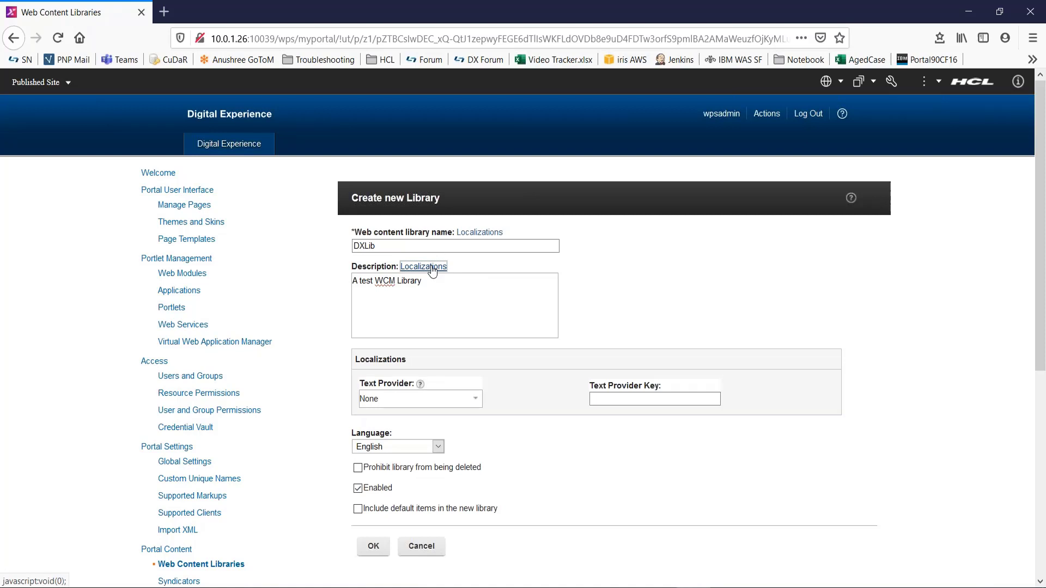
{"action": "left_click", "coordinate": [432, 267]}
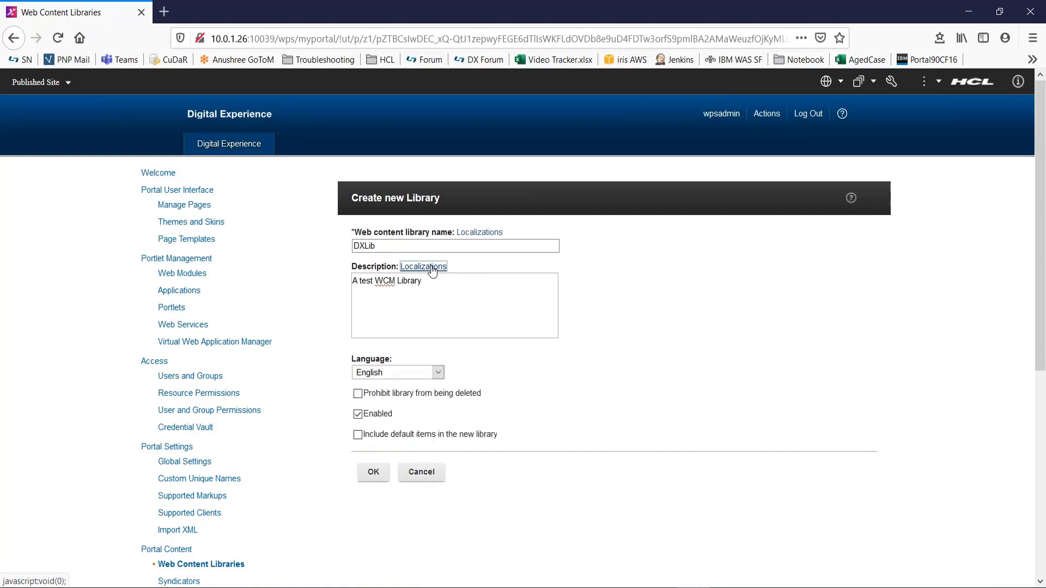
{"action": "left_click", "coordinate": [438, 374]}
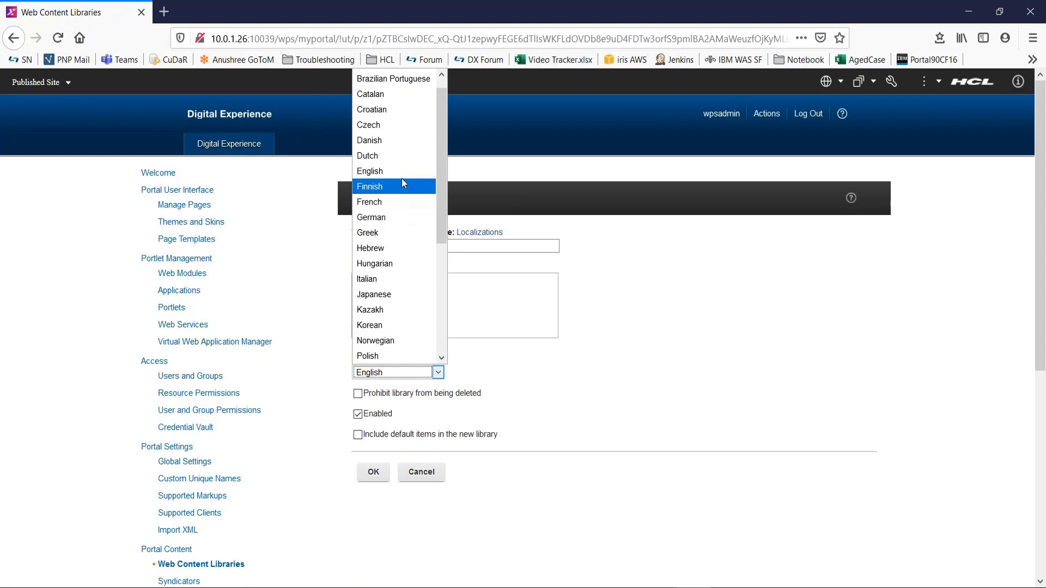
{"action": "left_click", "coordinate": [467, 376]}
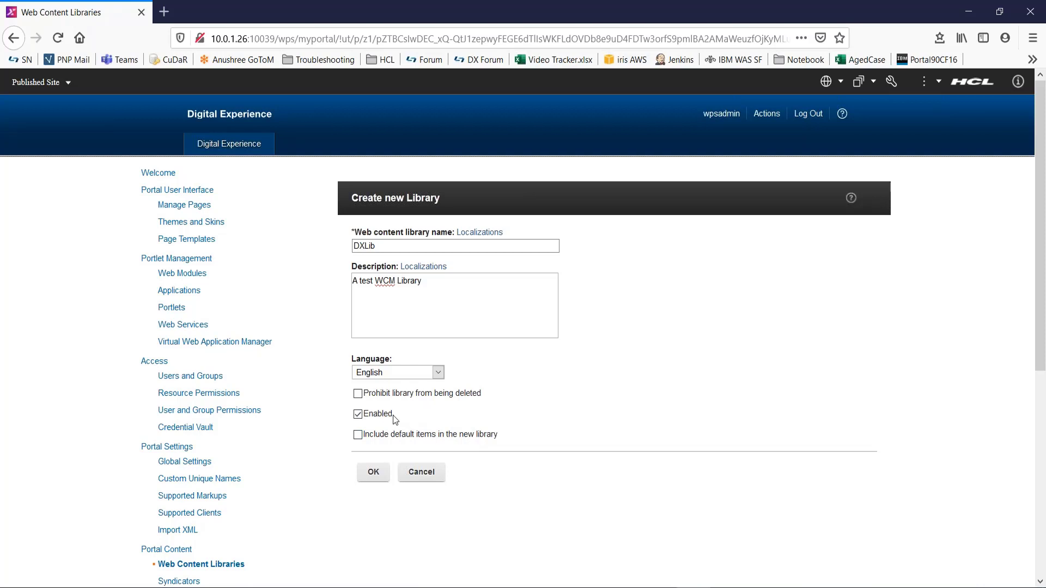
- Create DXLib, then review its access permissions, item-type permissions and additional tasks unchanged
{"action": "left_click", "coordinate": [373, 474]}
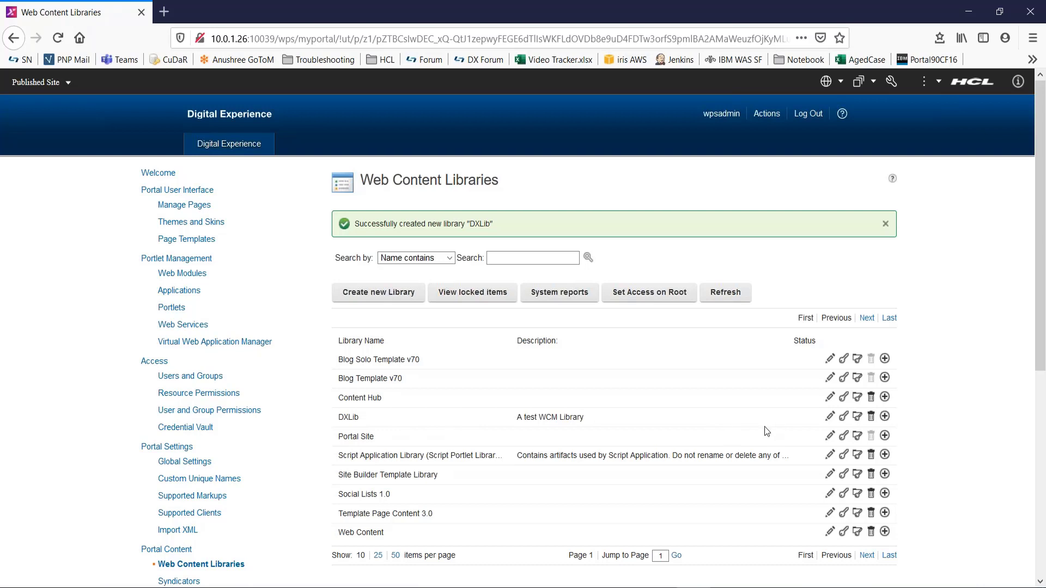
{"action": "left_click", "coordinate": [843, 418]}
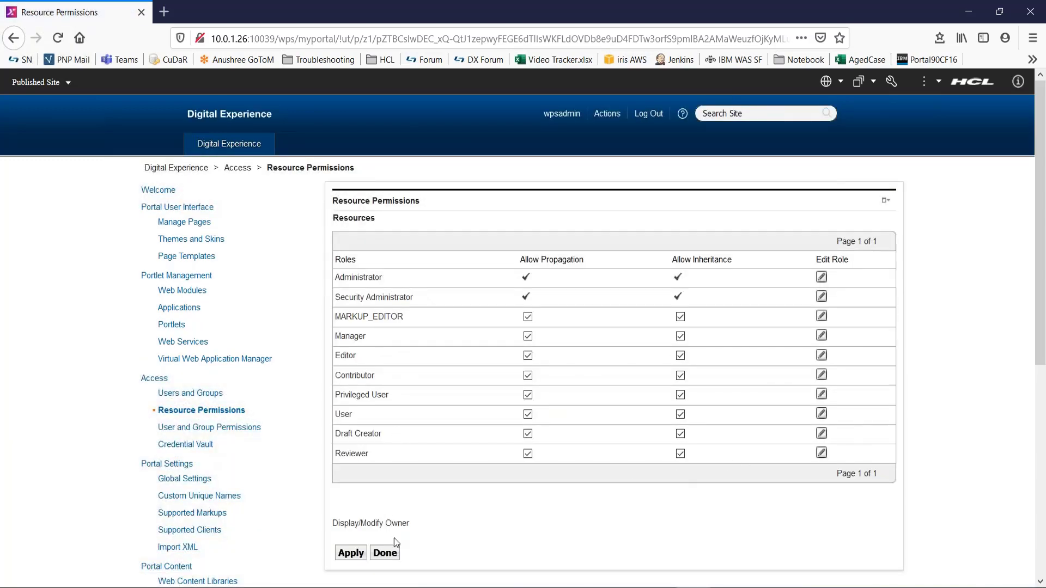
{"action": "left_click", "coordinate": [385, 554]}
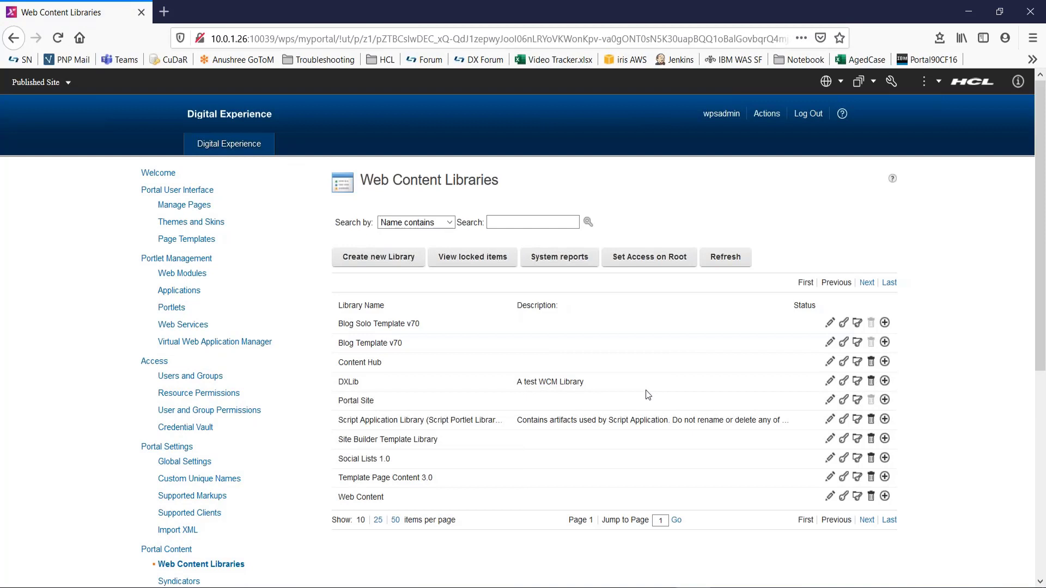
{"action": "left_click", "coordinate": [857, 382]}
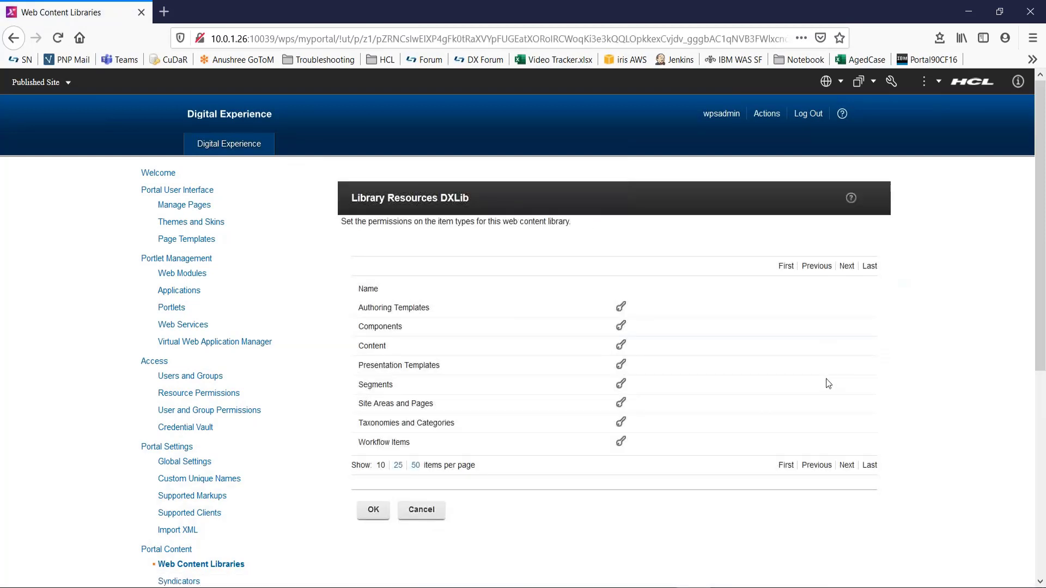
{"action": "left_click", "coordinate": [423, 510]}
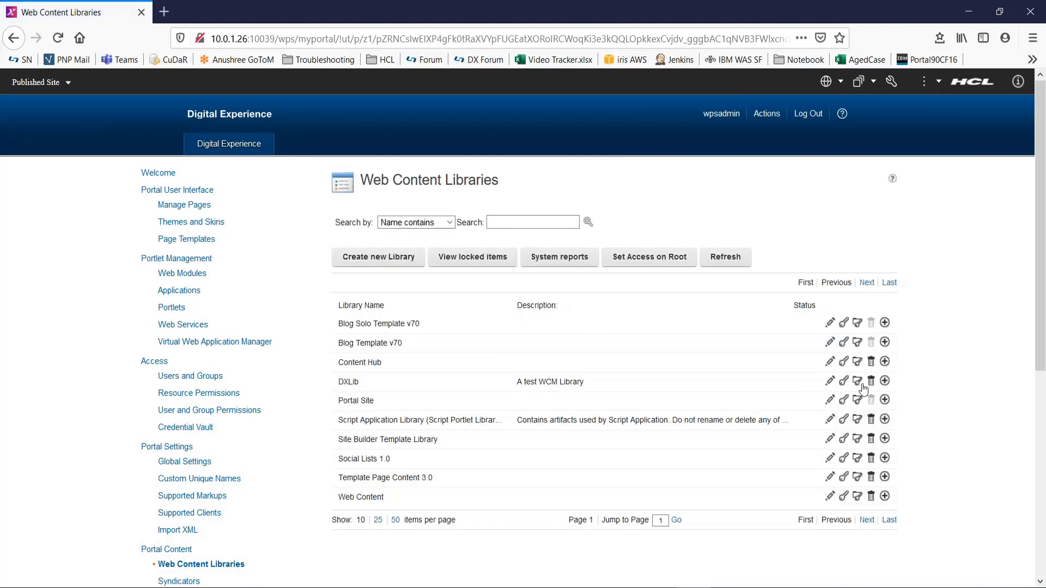
{"action": "left_click", "coordinate": [885, 380]}
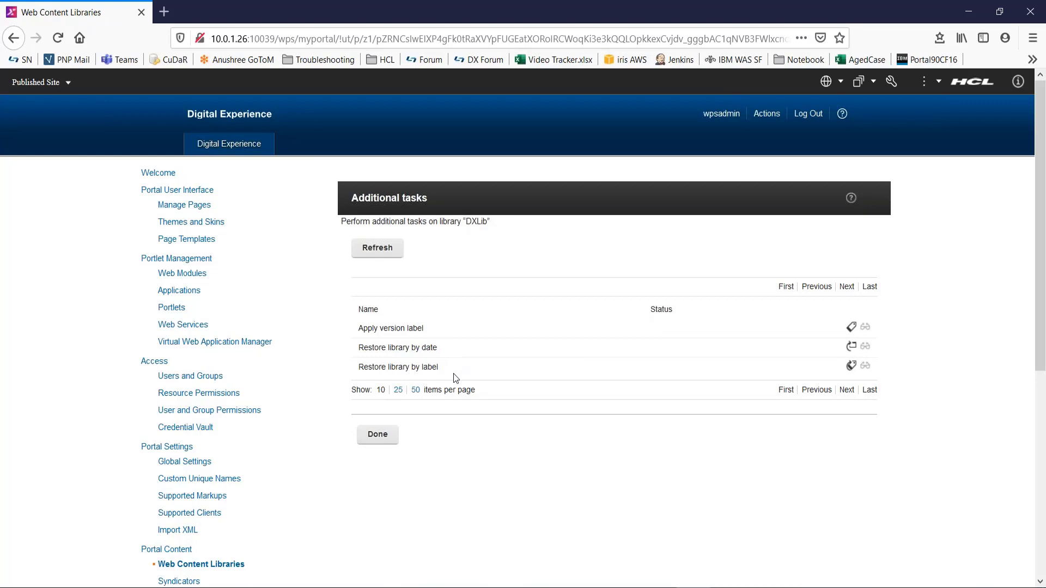
{"action": "left_click", "coordinate": [378, 434]}
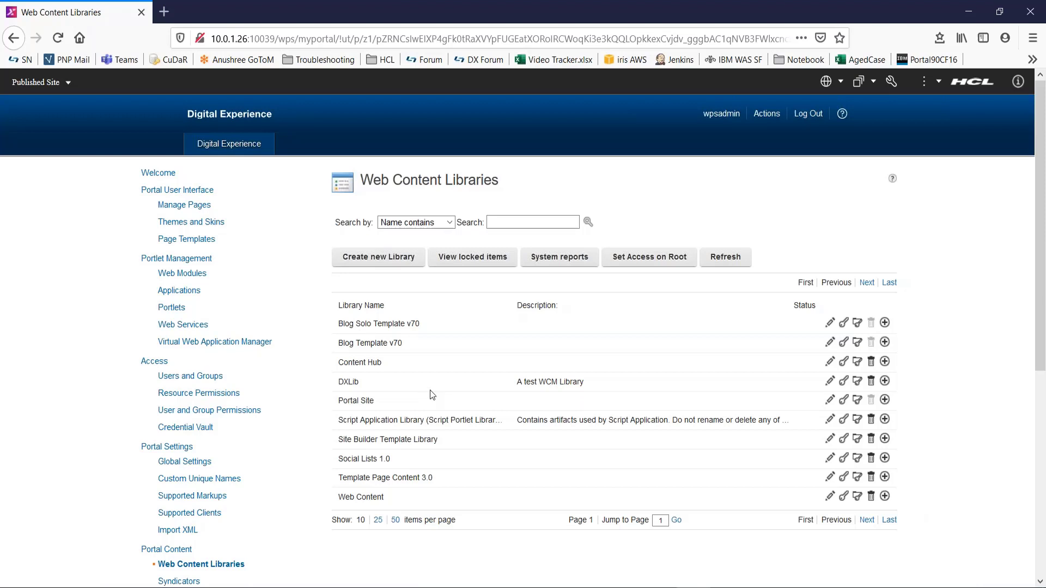
- Go to Applications > Content's Library Explorer and expand its Preferences
{"action": "left_click", "coordinate": [858, 83]}
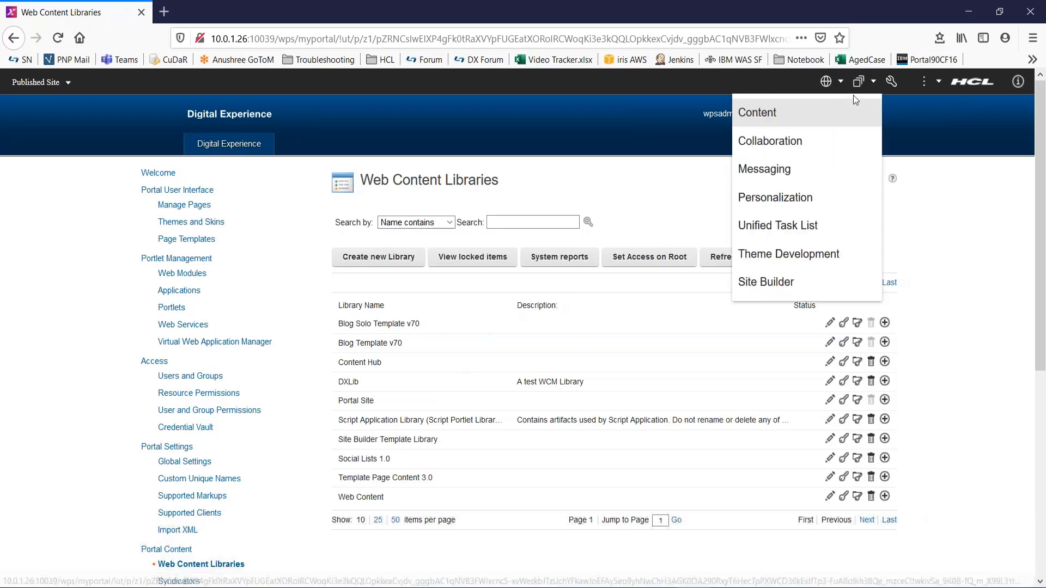
{"action": "left_click", "coordinate": [753, 113]}
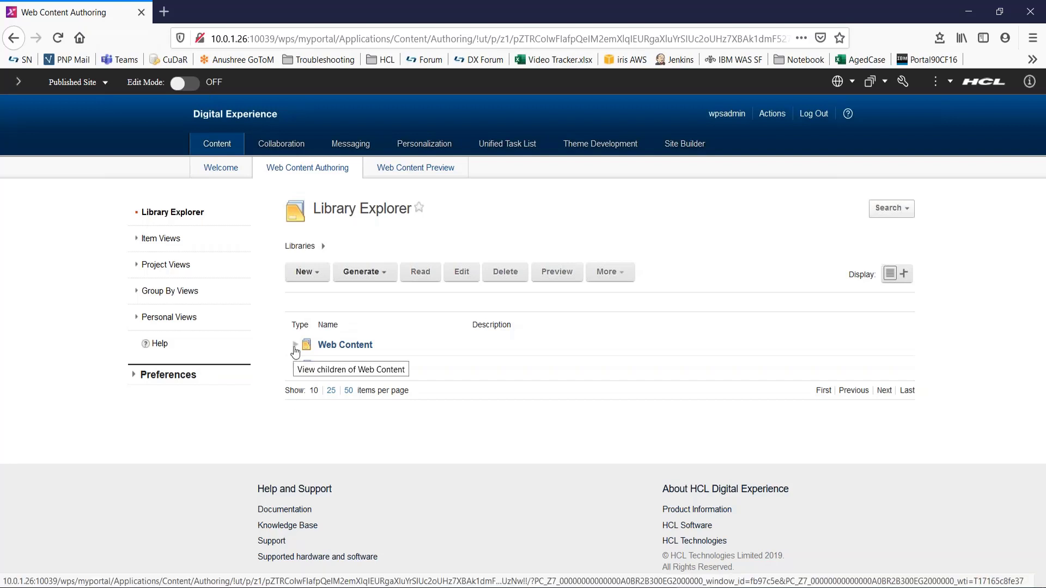
{"action": "left_click", "coordinate": [135, 376]}
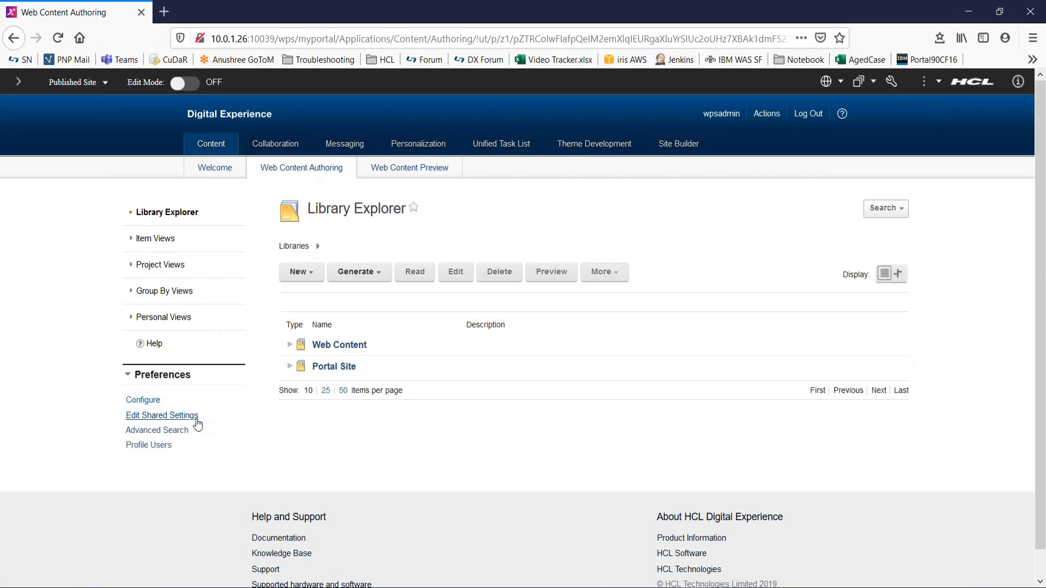
- Add DXLib to Selected Libraries in Edit Shared Settings, move it to the top, and save
{"action": "left_click", "coordinate": [189, 421]}
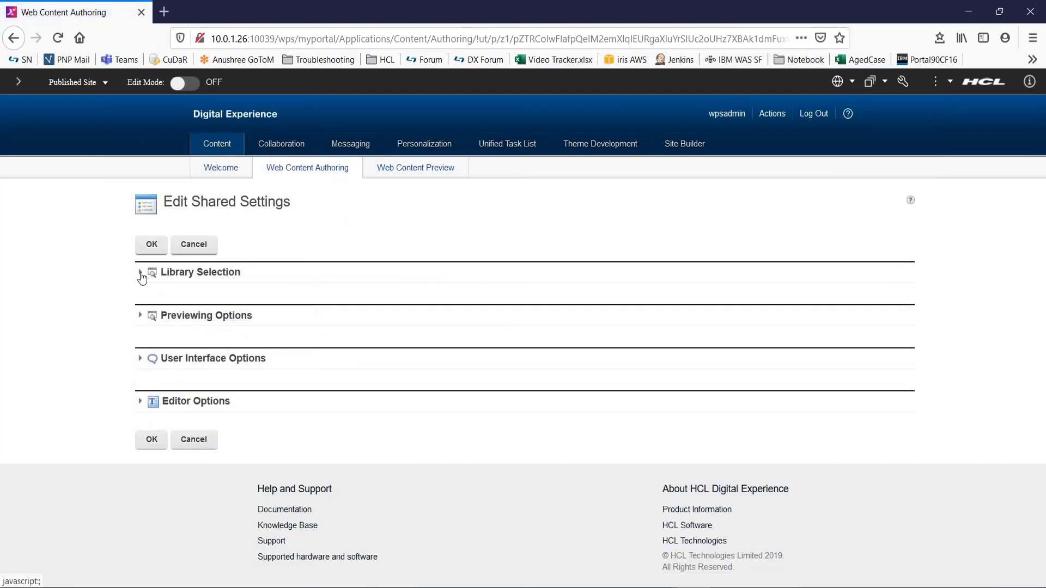
{"action": "left_click", "coordinate": [141, 274]}
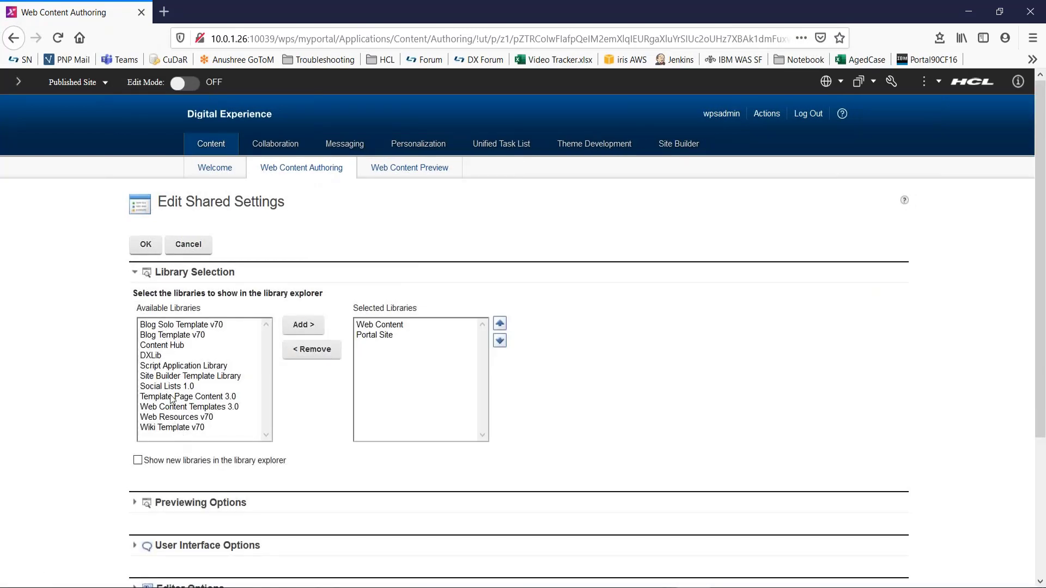
{"action": "left_click", "coordinate": [158, 357]}
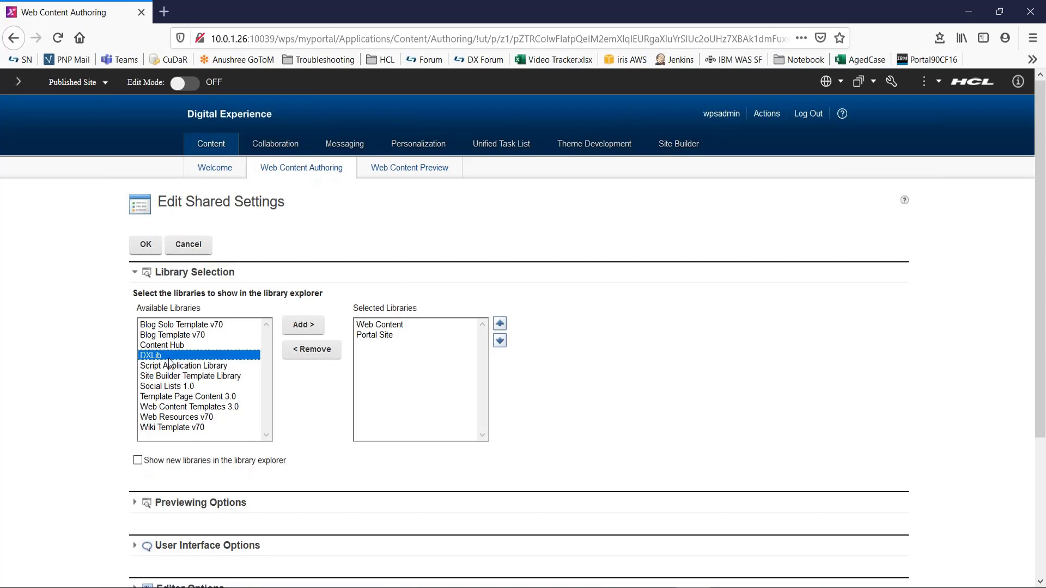
{"action": "left_click", "coordinate": [299, 329]}
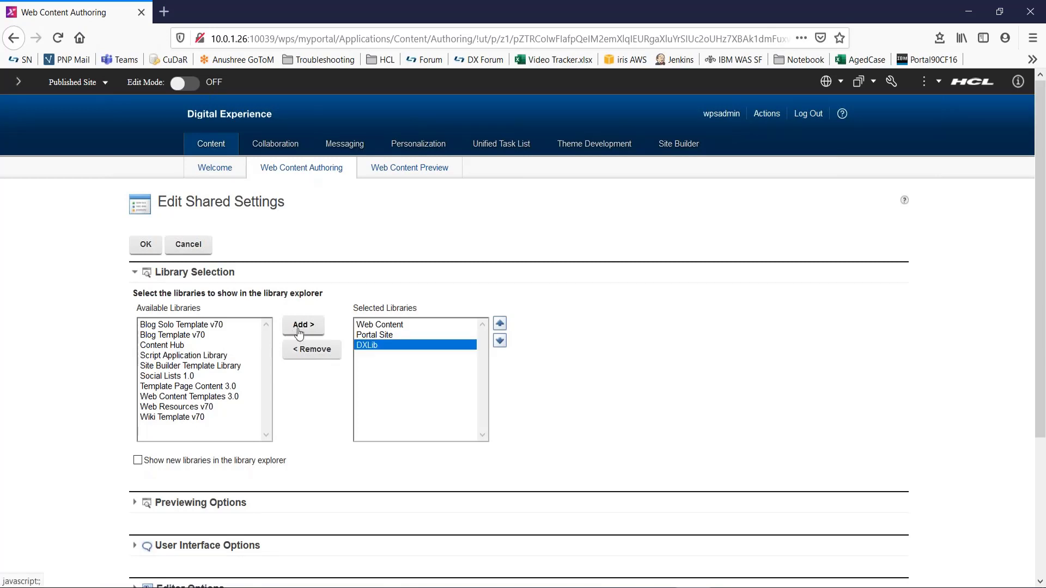
{"action": "left_click", "coordinate": [499, 324]}
{"action": "left_click", "coordinate": [498, 324]}
{"action": "left_click", "coordinate": [499, 340]}
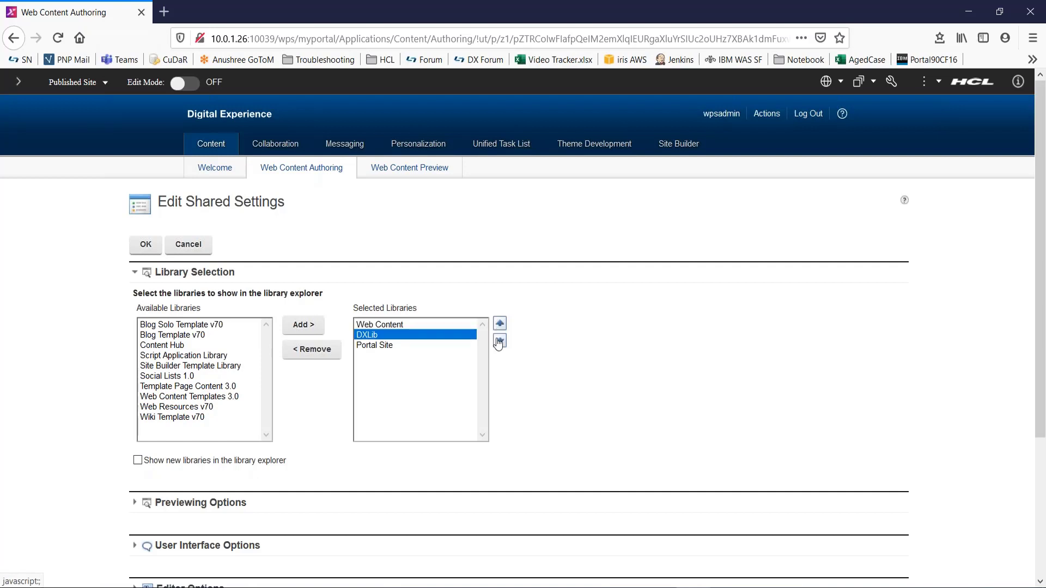
{"action": "left_click", "coordinate": [501, 324]}
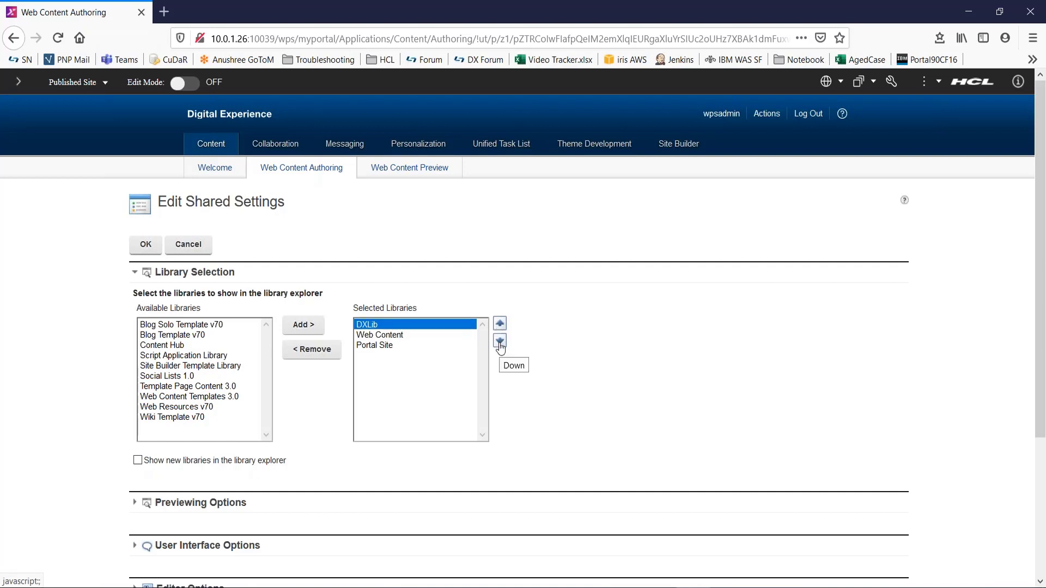
{"action": "left_click", "coordinate": [143, 247]}
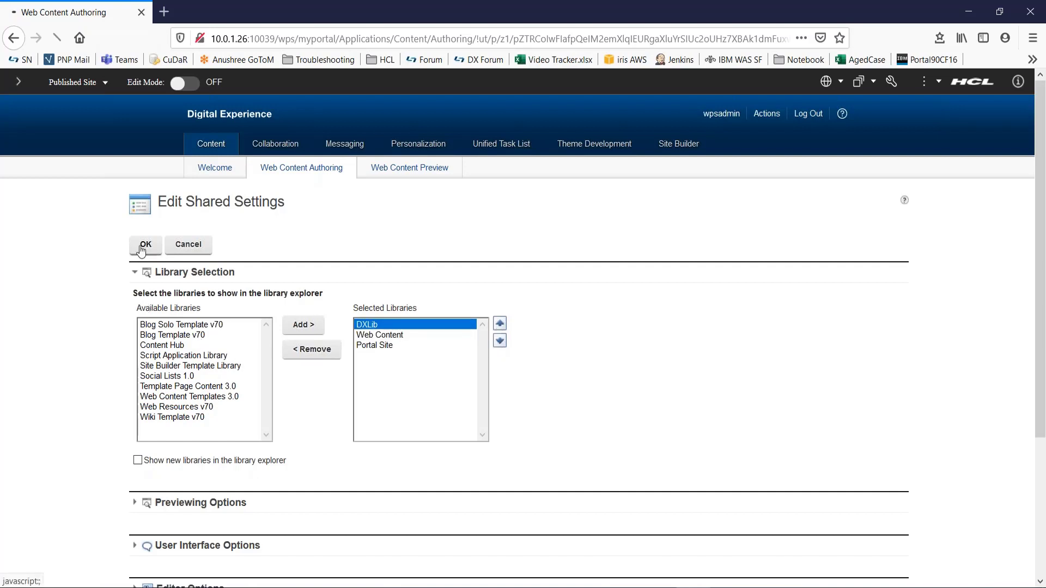